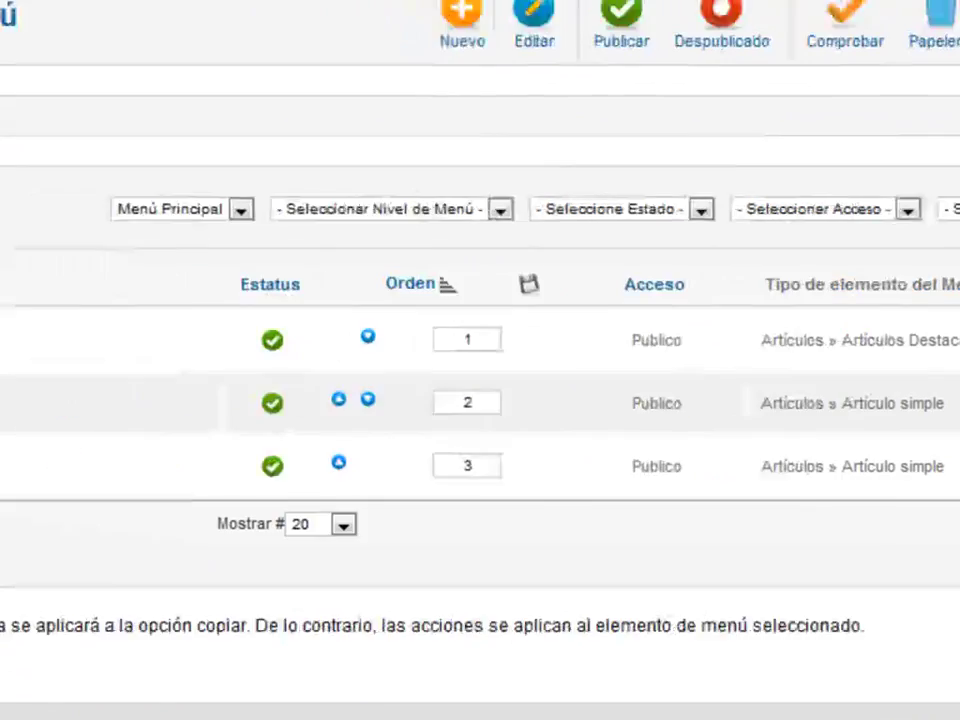
Open the article curso joomla video 10 from the article manager and review its settings and text
mouse_move(300, 17)
click(388, 72)
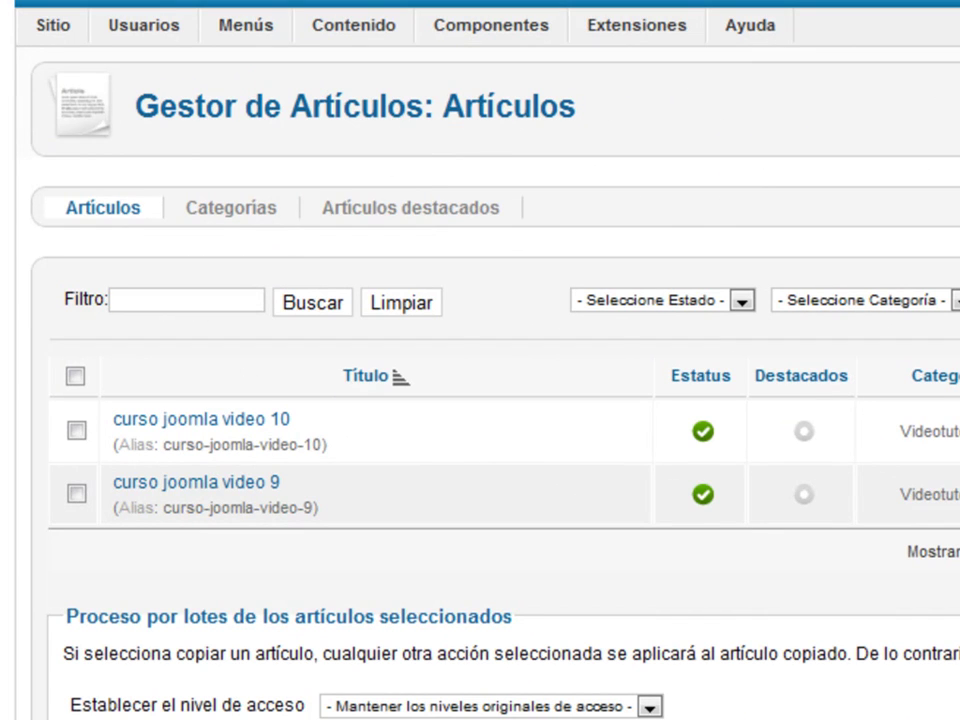
click(205, 420)
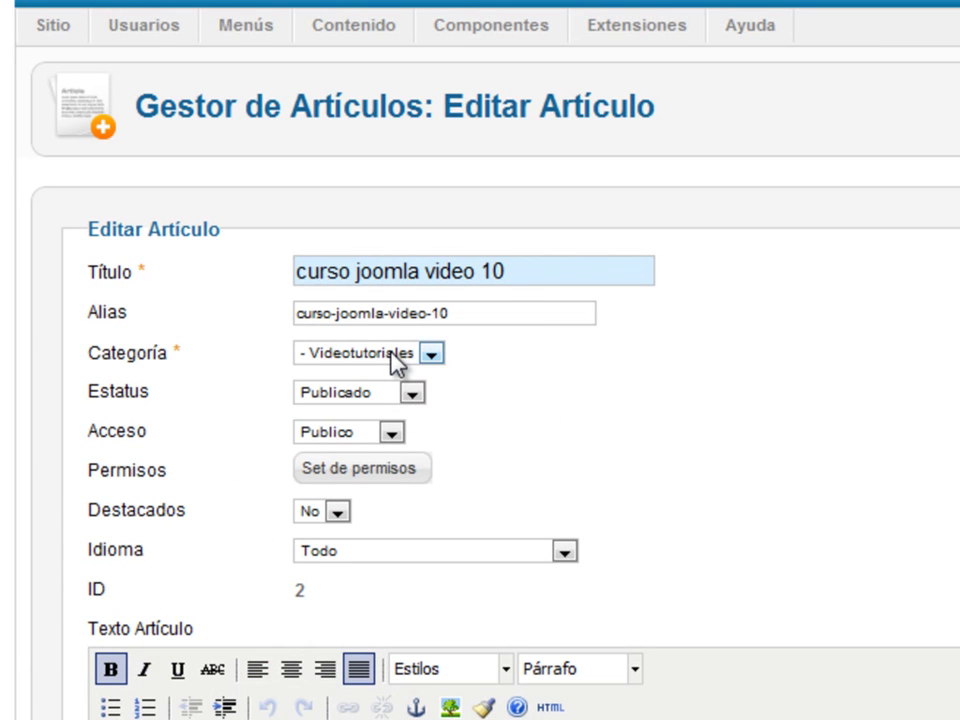
scroll(435, 600, down, 5)
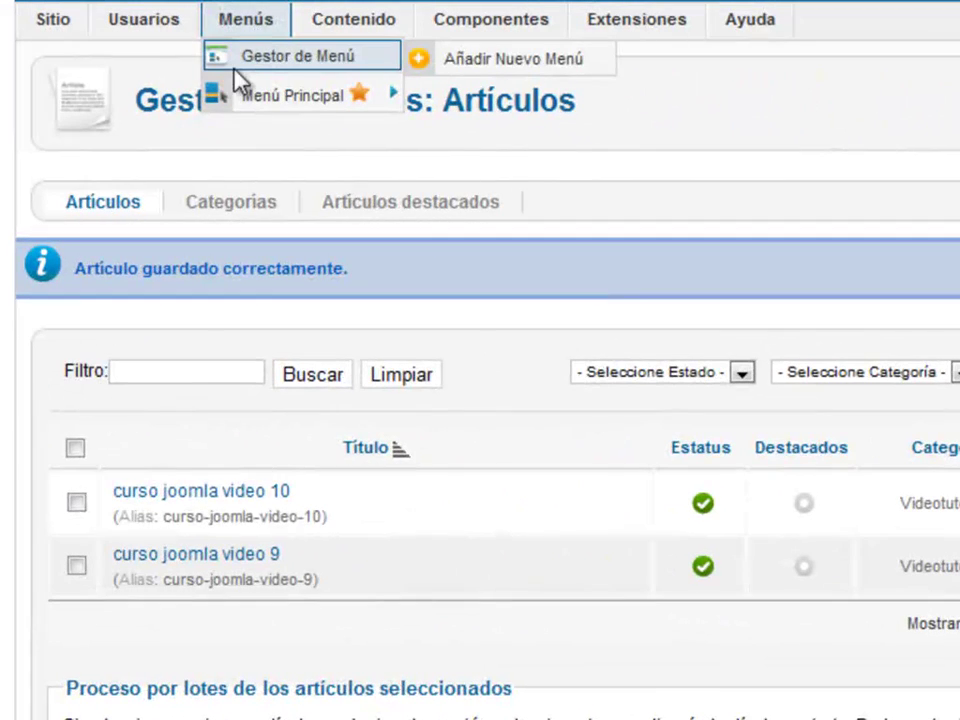
Change the title of the video 1 item in Menú Principal to articulos and save it
click(245, 57)
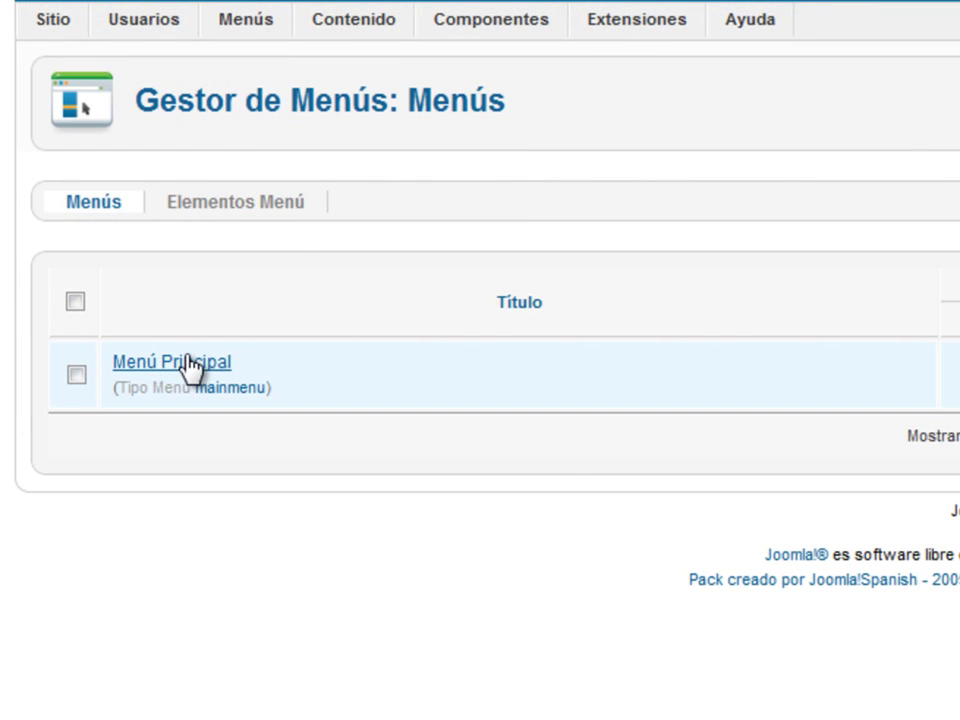
click(188, 362)
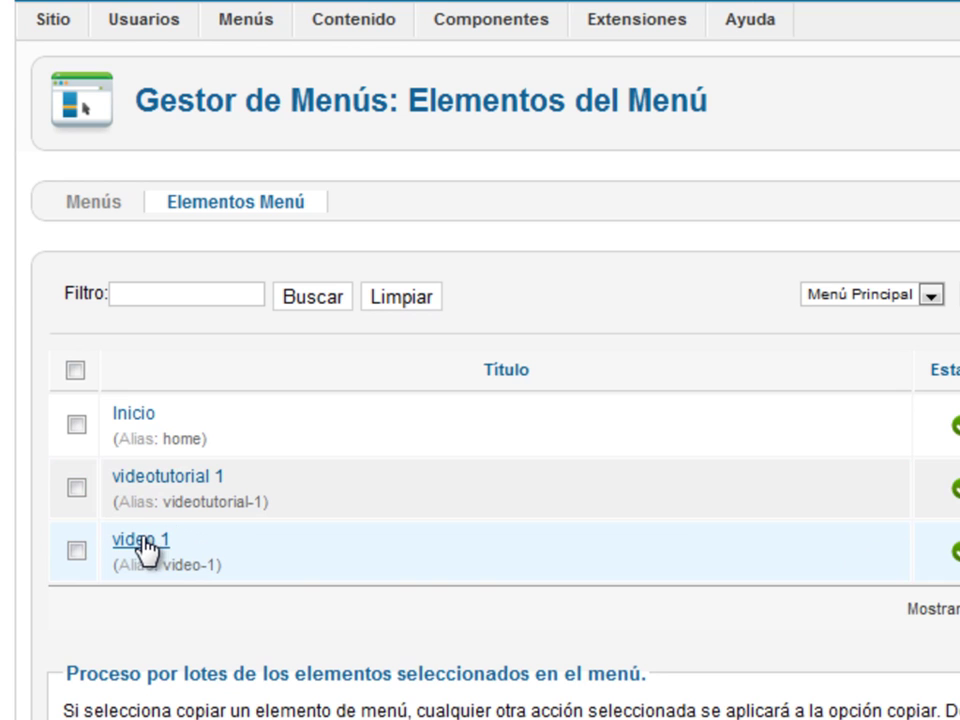
click(147, 549)
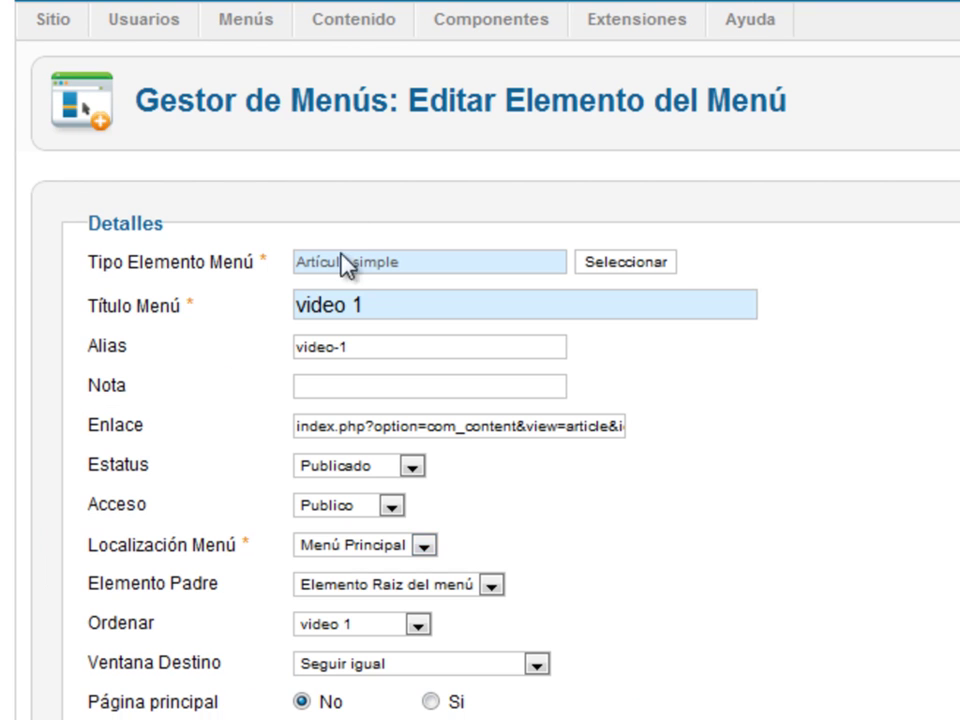
double_click(395, 307)
key(Escape)
key(BackSpace)
key(BackSpace)
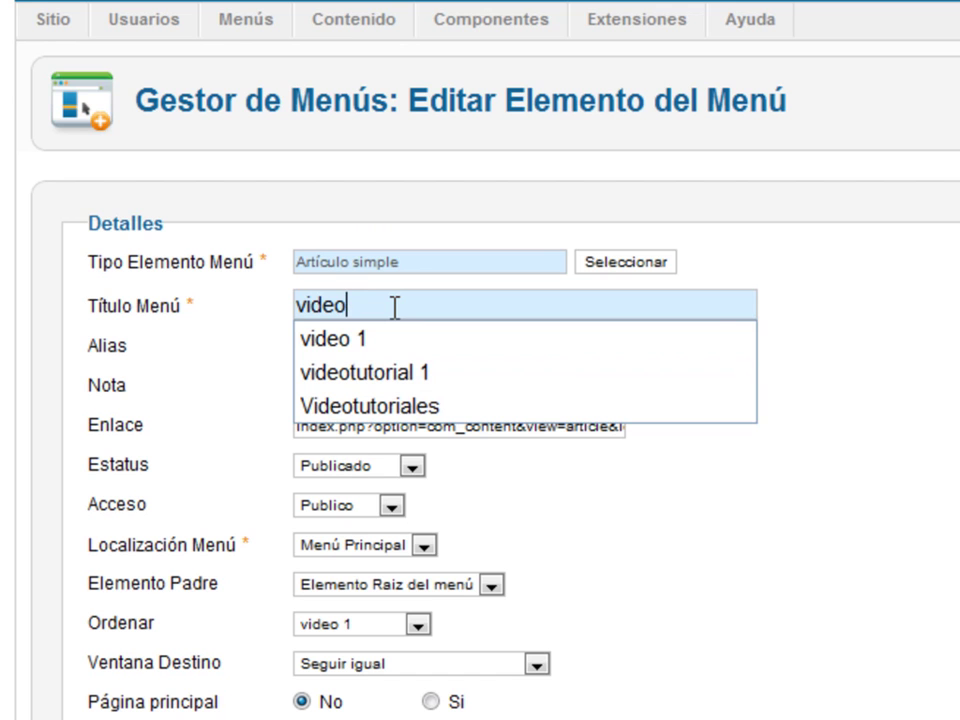
key(BackSpace)
key(BackSpace)
key(BackSpace)
key(BackSpace)
key(BackSpace)
text(articulos)
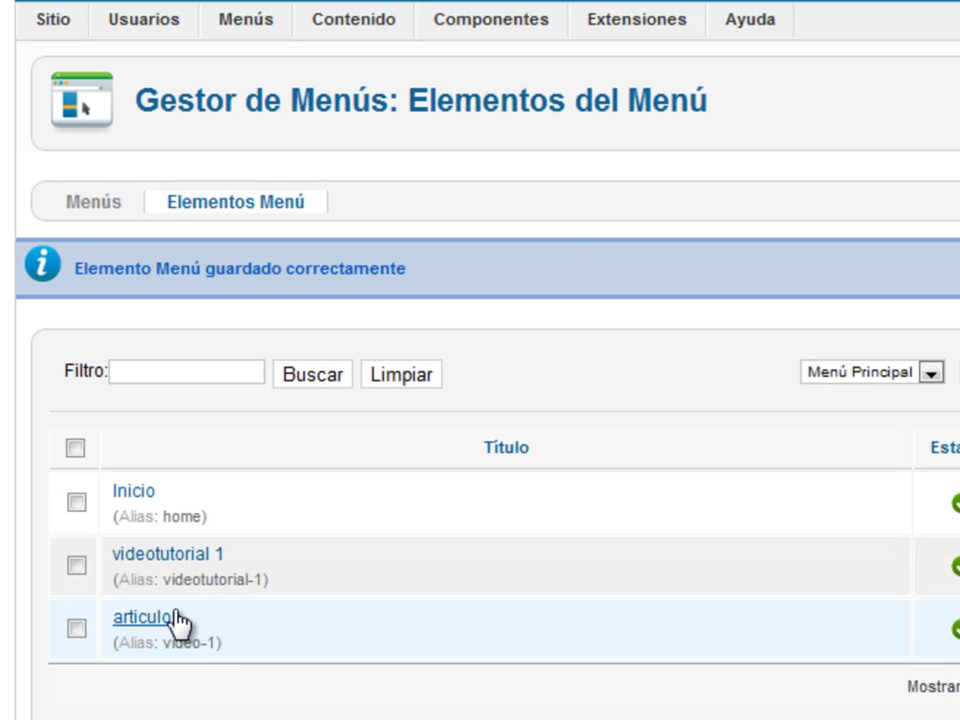
Reopen the articulos menu item and change its type to Crear Artículo
click(176, 614)
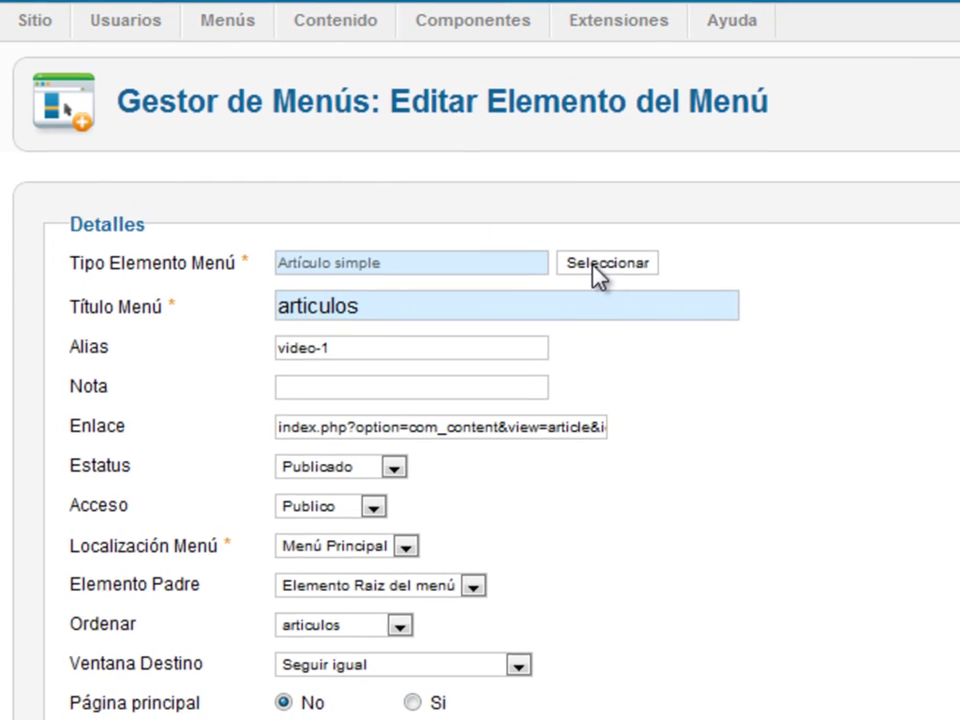
click(606, 266)
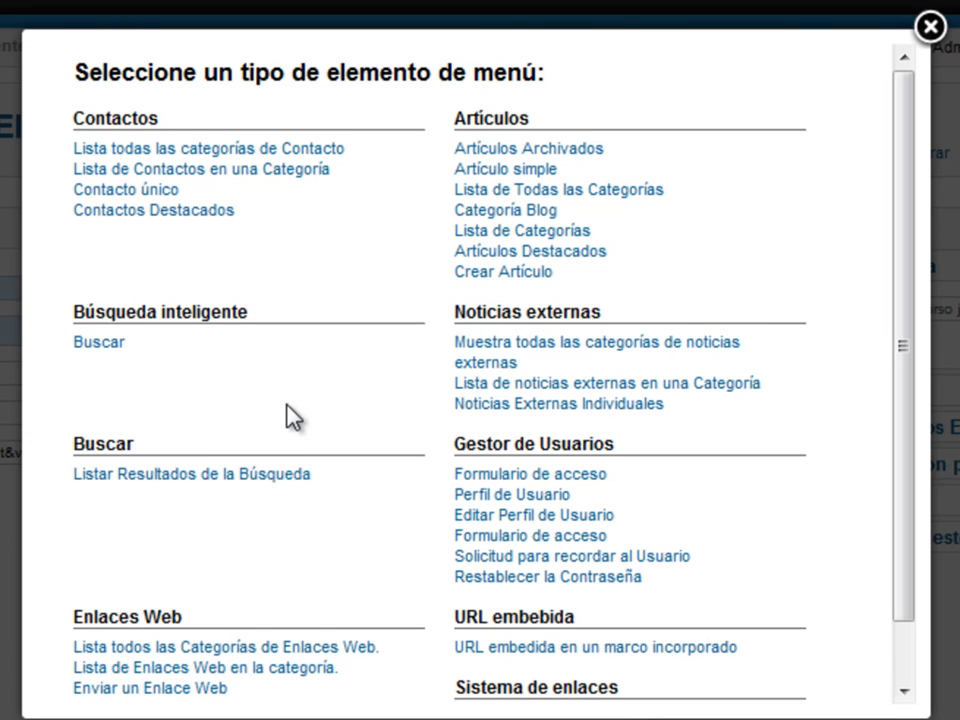
double_click(476, 117)
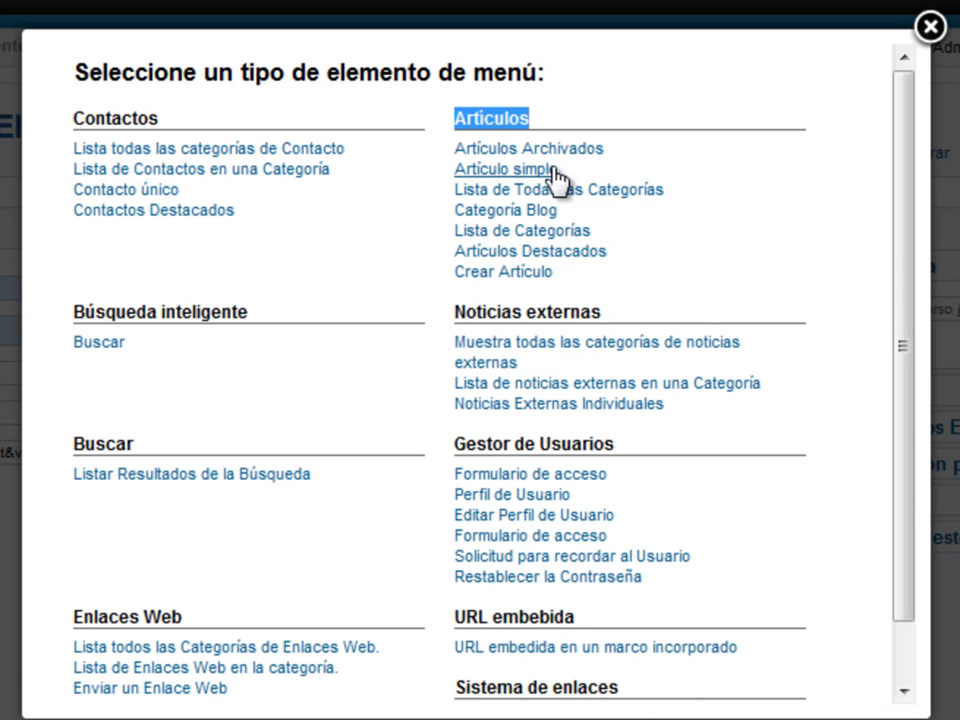
click(514, 273)
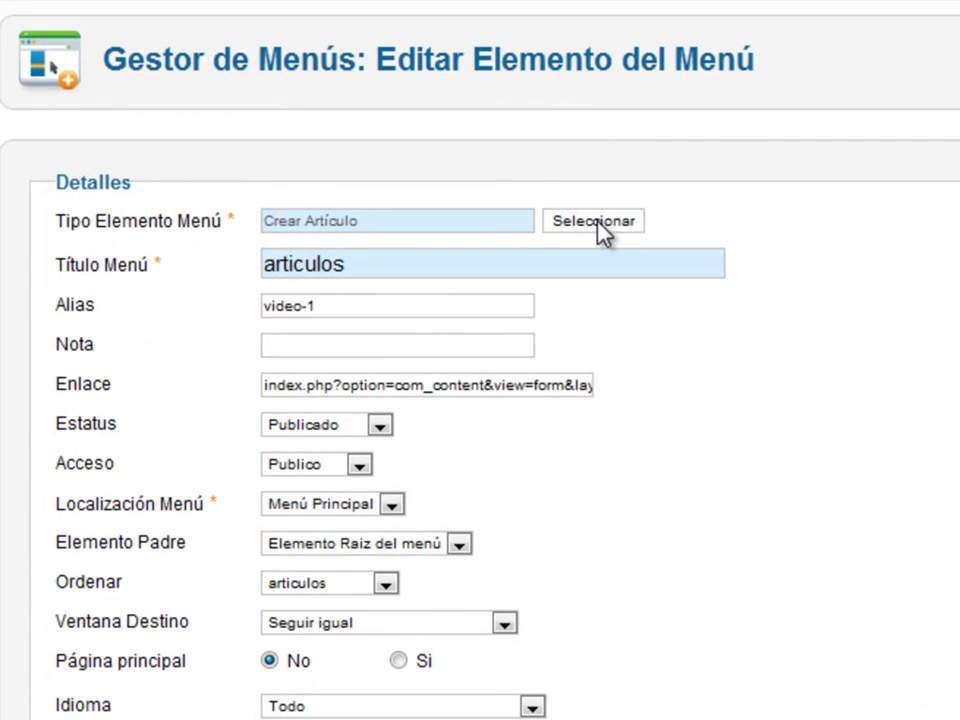
Set the menu item's type to Artículo simple with the article curso joomla video 10, then save and close it
click(602, 222)
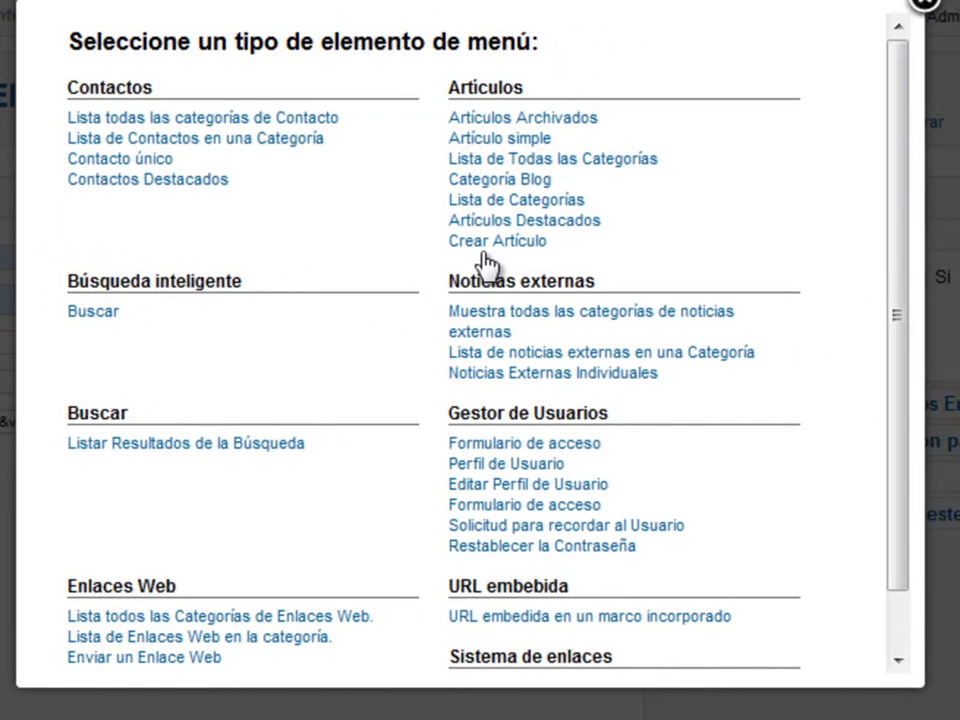
click(501, 141)
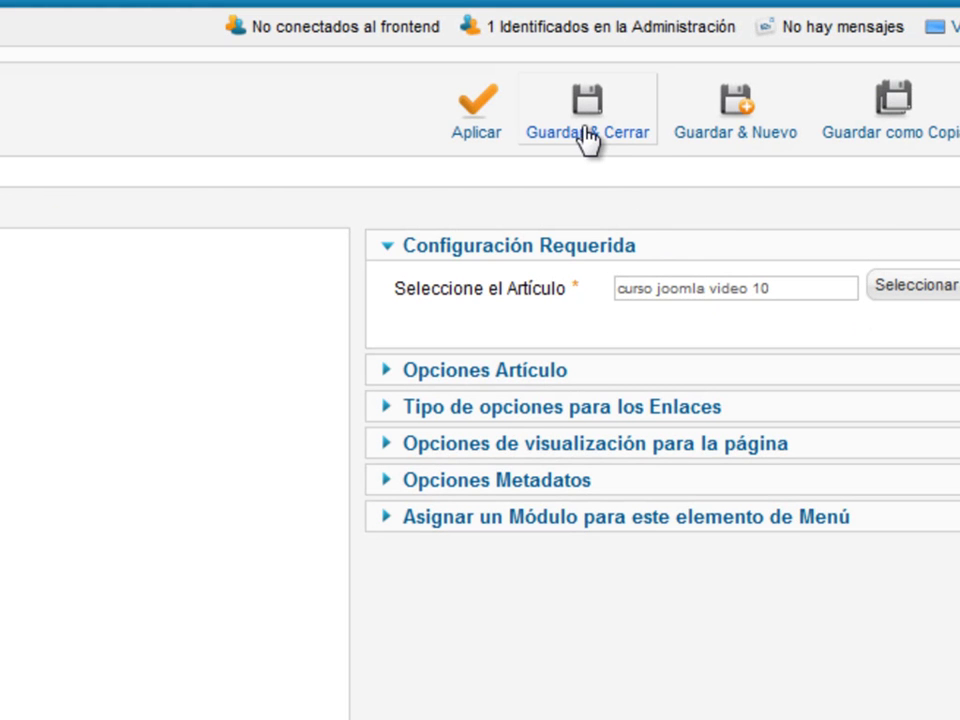
click(588, 140)
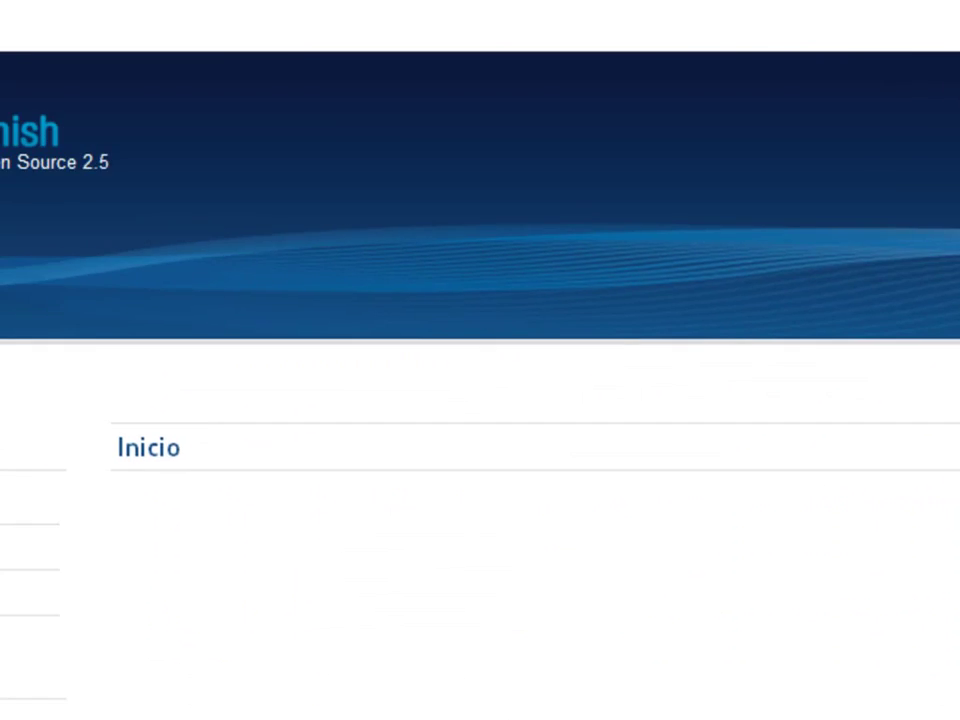
Reload the public site and test the videotutorial 1 and articulos menu links, reading the page that loads
key(F5)
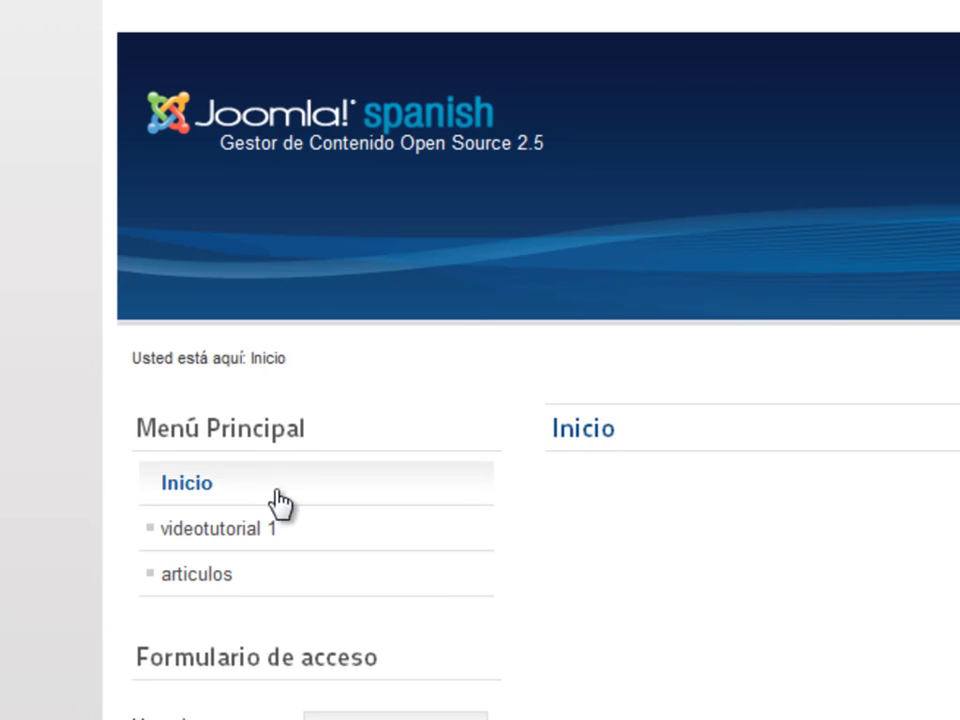
click(238, 533)
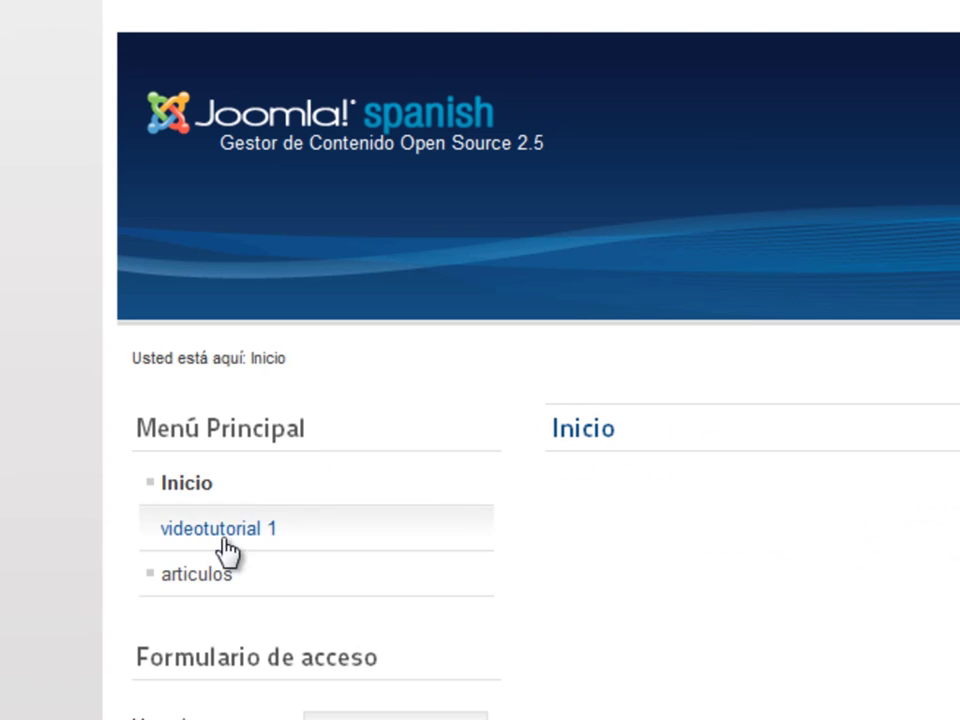
click(214, 574)
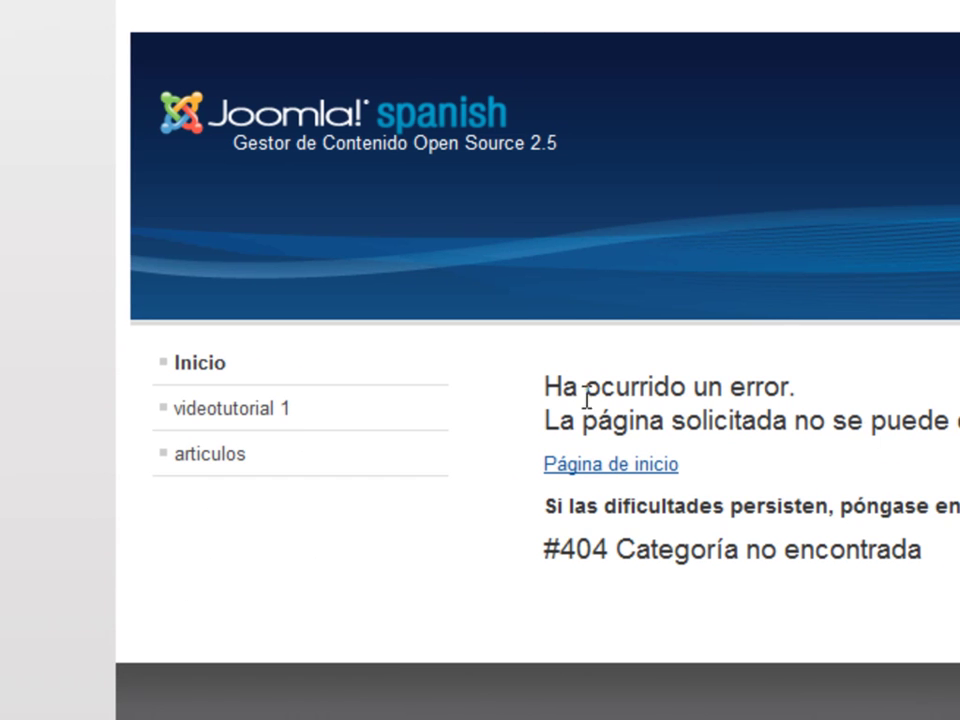
drag(544, 388, 724, 530)
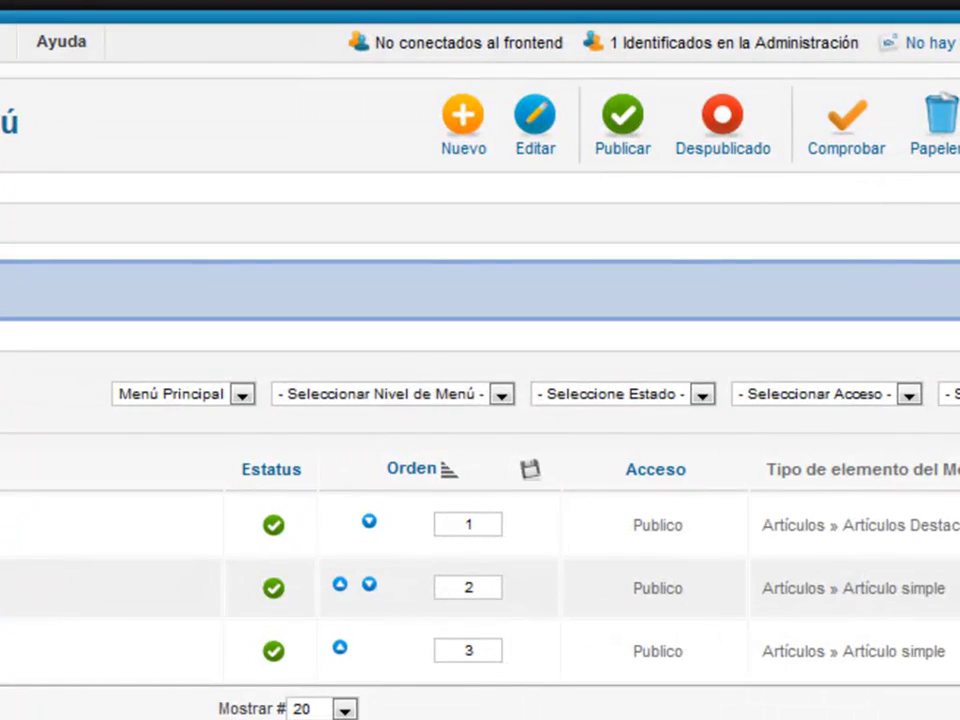
Return to the administration area and rebuild the menu items of Menú Principal
mouse_move(229, 39)
click(240, 70)
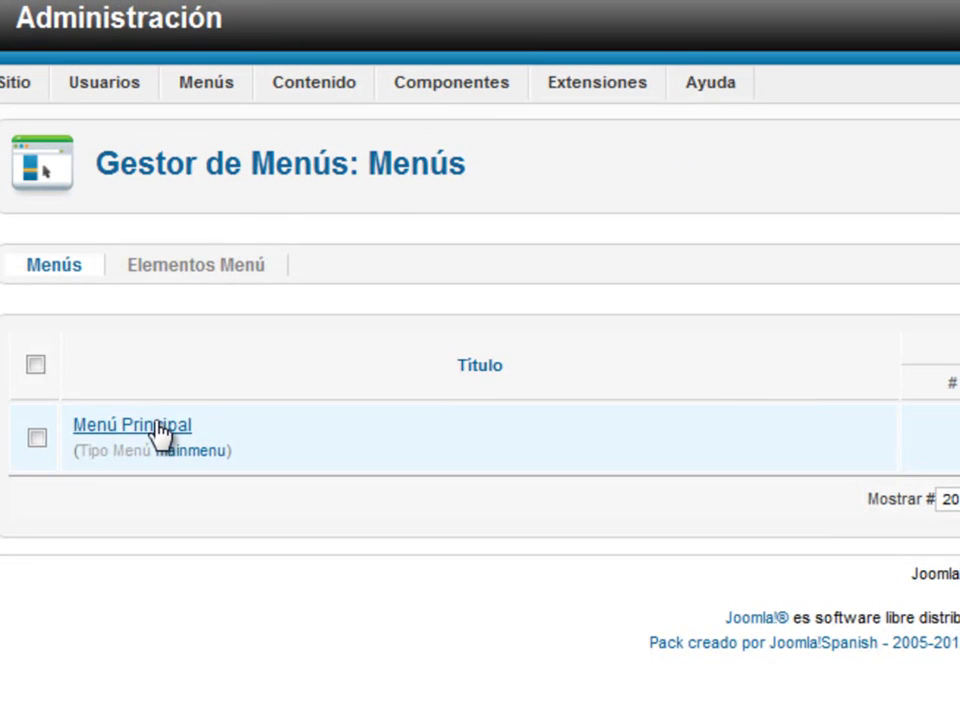
click(157, 426)
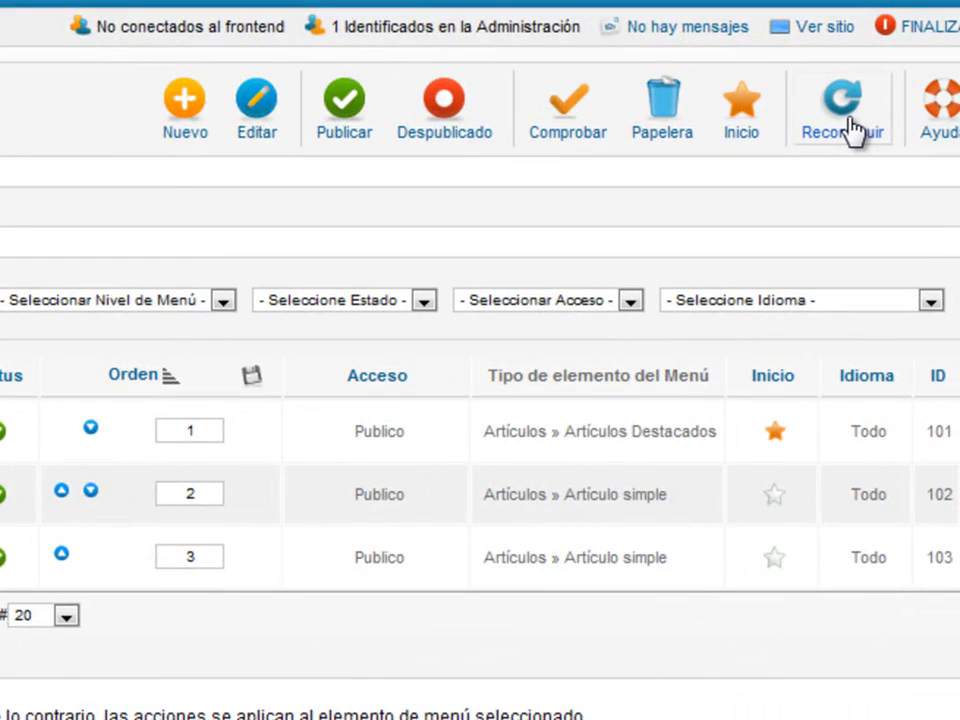
click(849, 130)
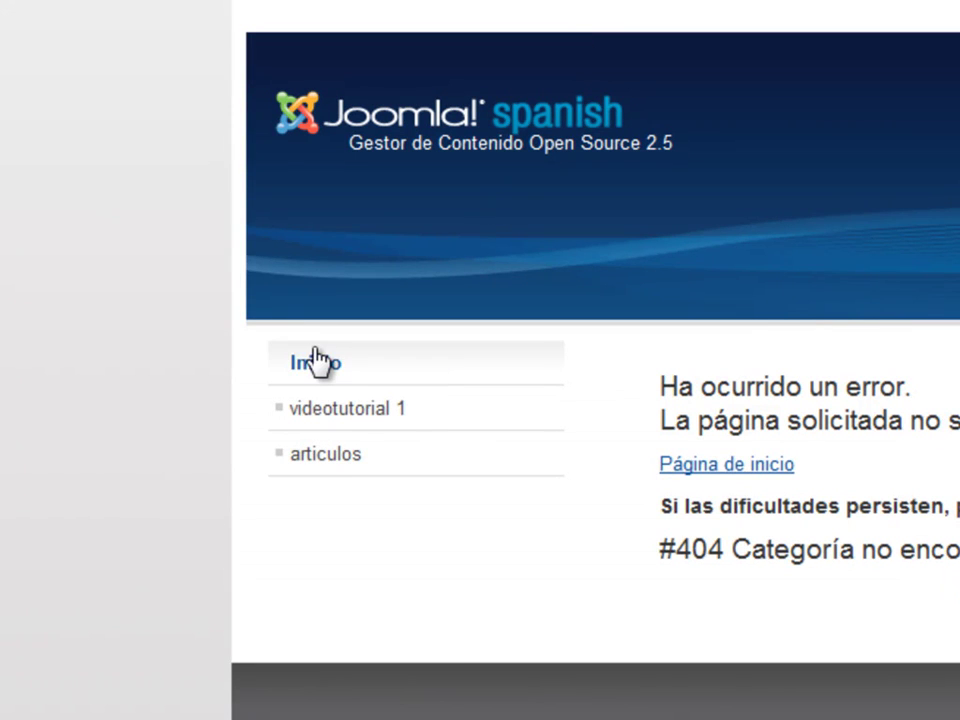
Retest the Inicio, videotutorial 1 and articulos links on the public site
click(313, 365)
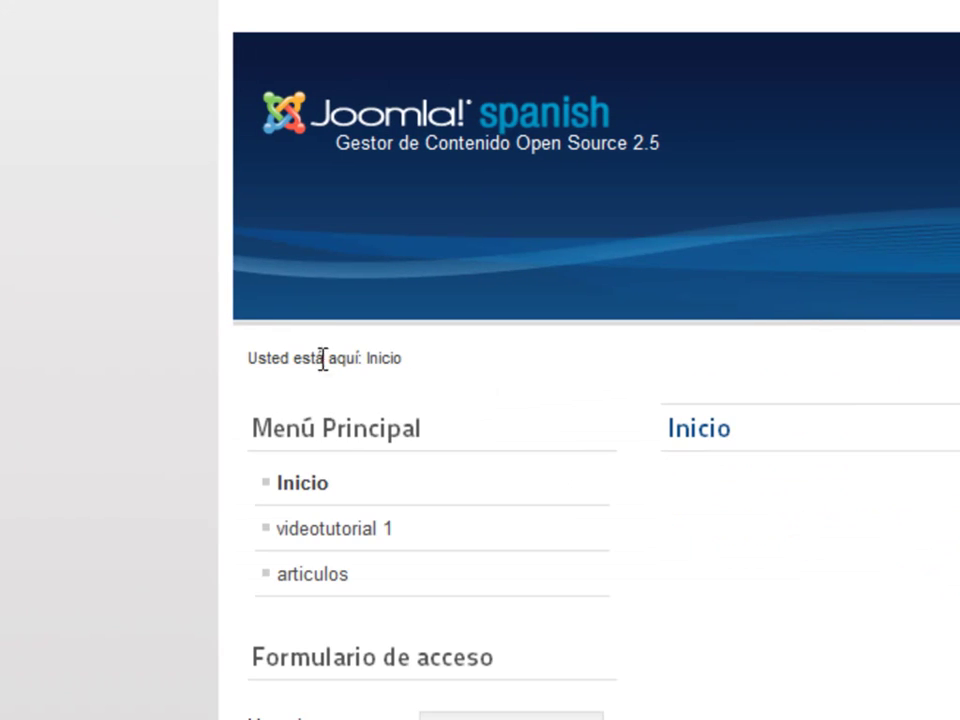
click(338, 540)
scroll(776, 611, up, 1)
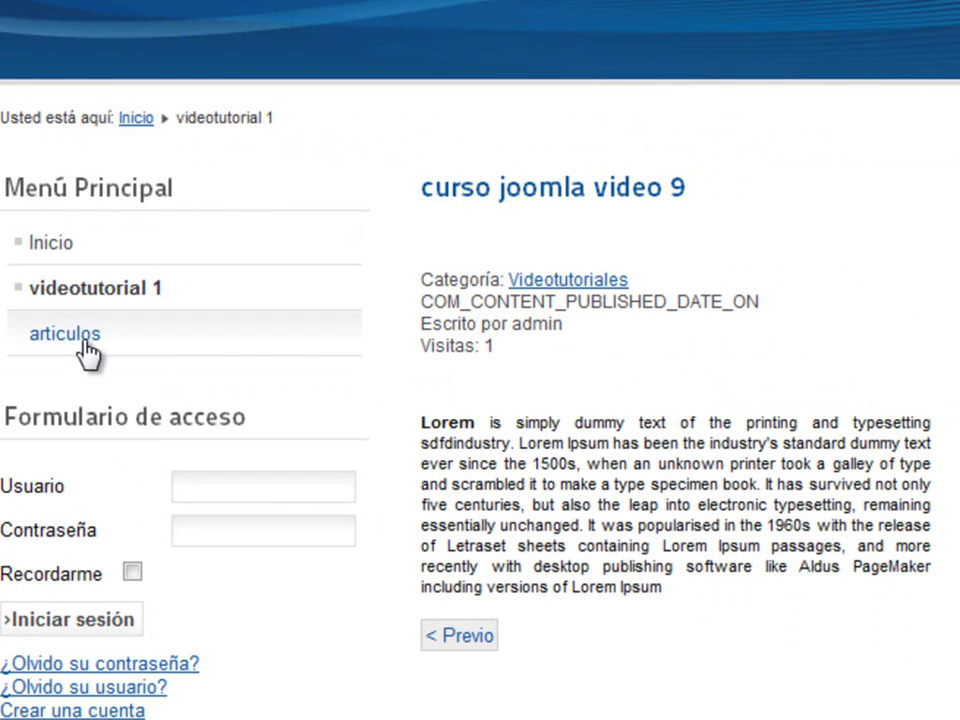
click(86, 352)
triple_click(578, 488)
click(633, 583)
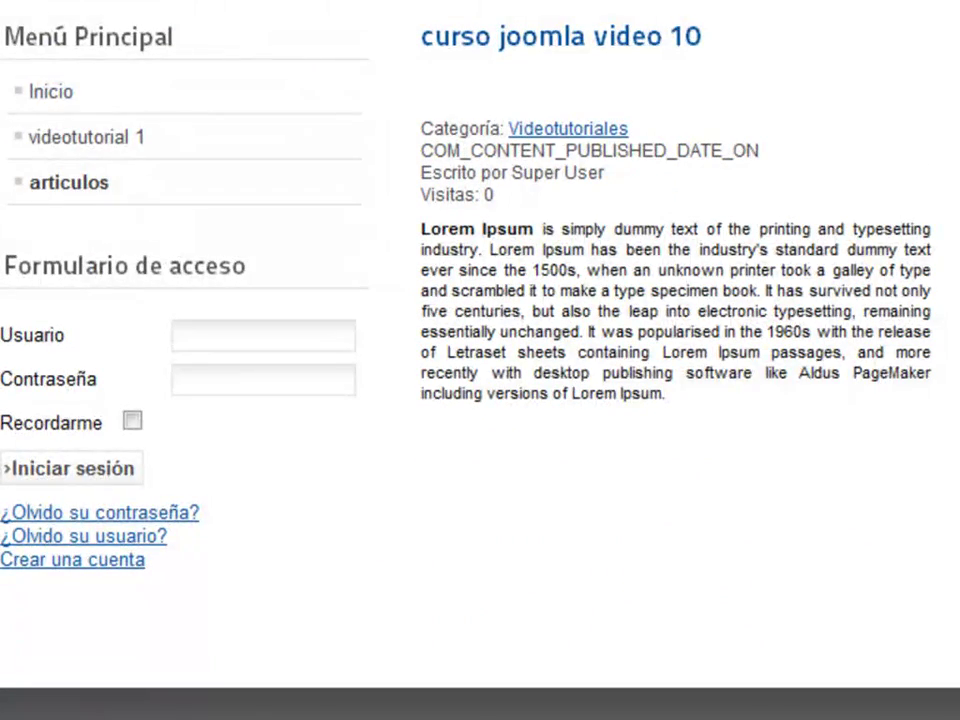
Examine the category, author and visit details shown under the curso joomla video 10 title
double_click(463, 130)
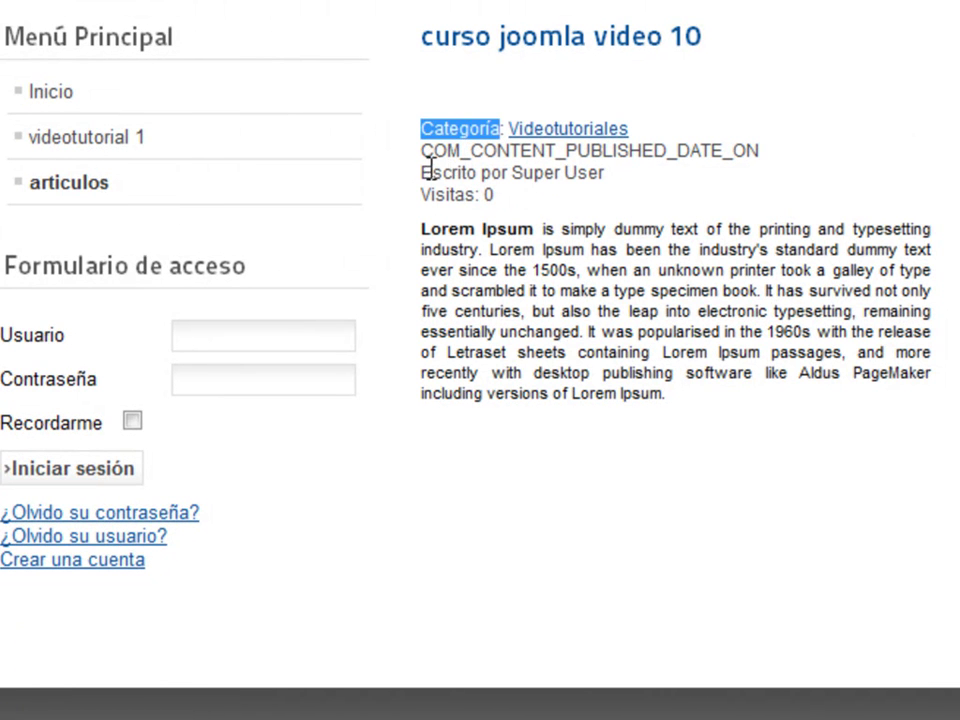
double_click(440, 172)
double_click(509, 172)
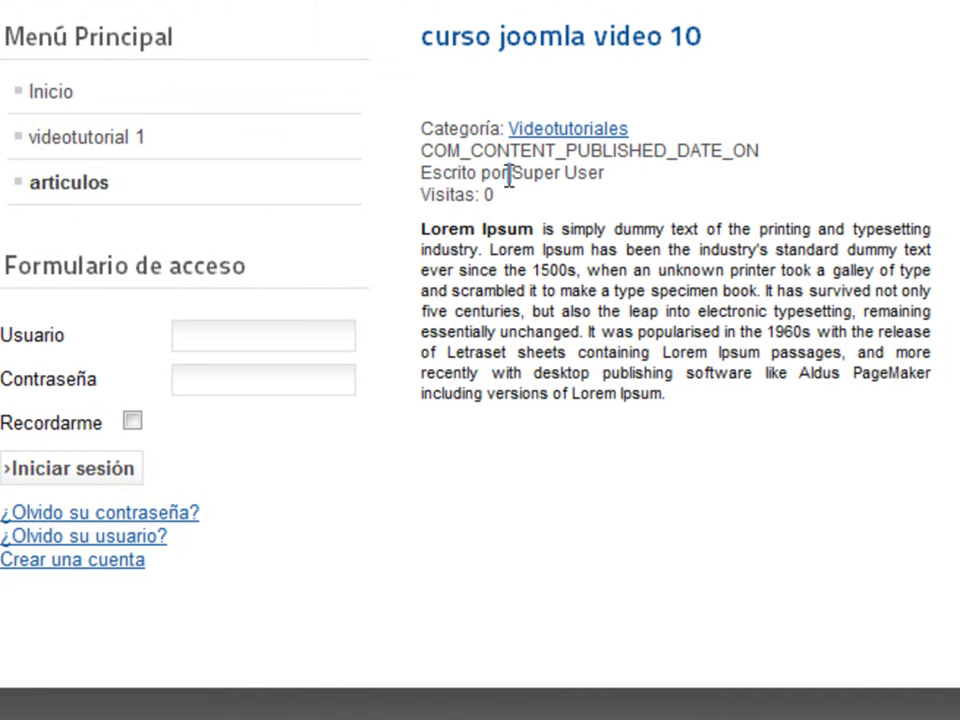
double_click(448, 200)
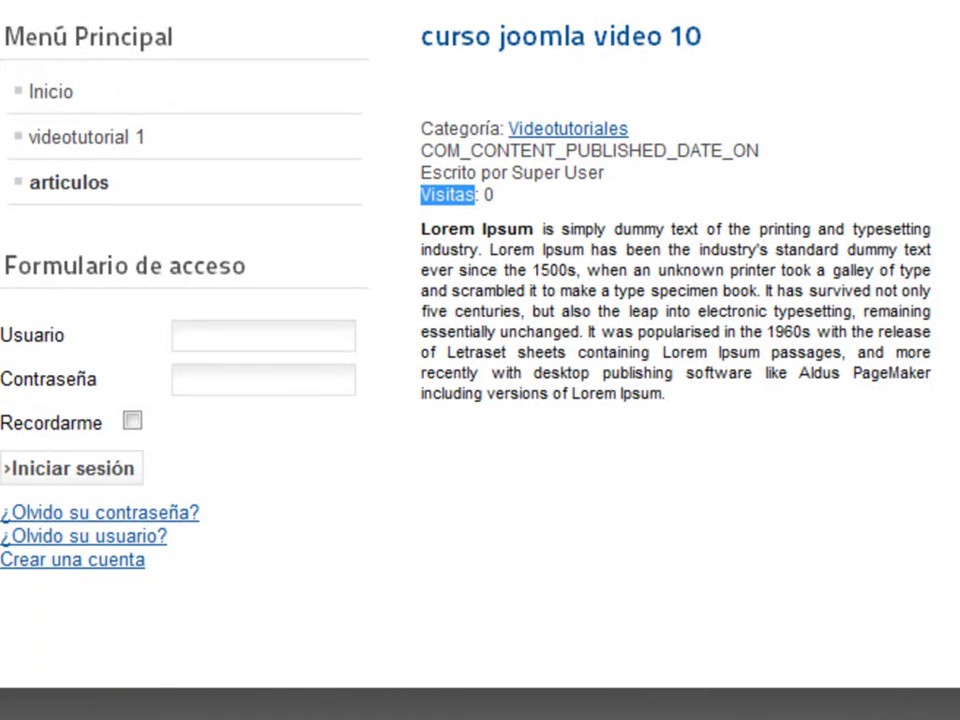
Go back to curso joomla video 9 and check the previous-article navigation between it and curso joomla video 10
key(alt+Left)
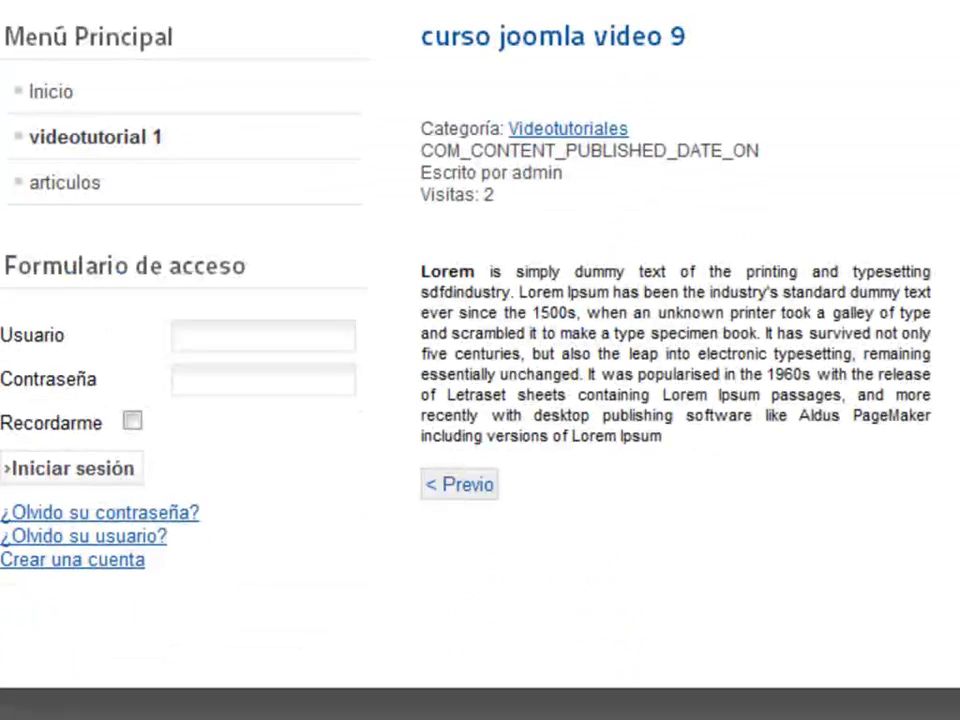
click(484, 484)
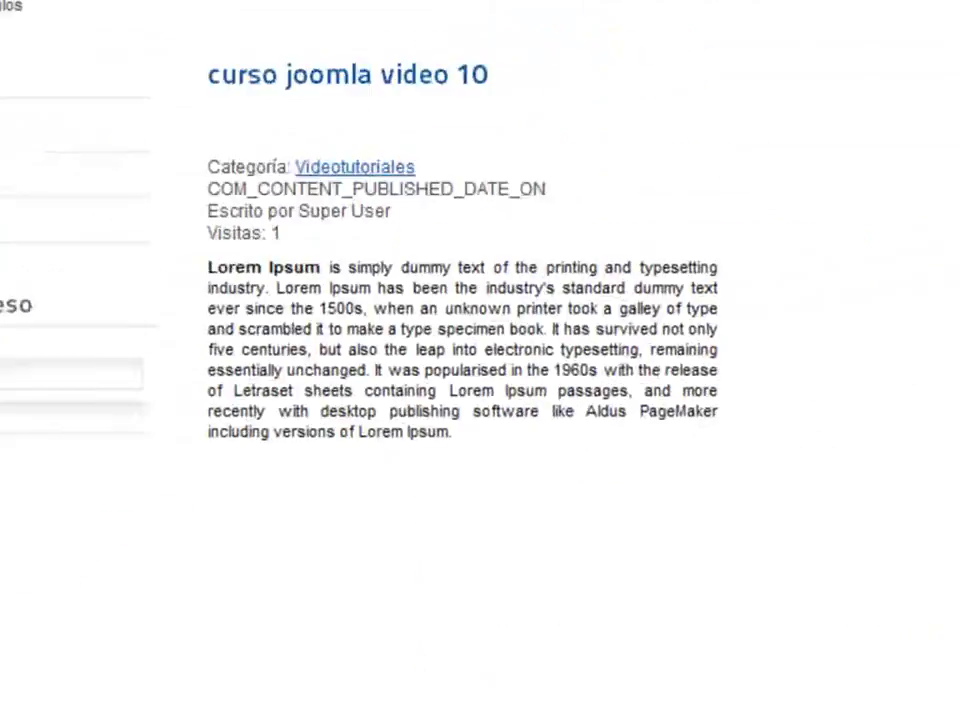
click(826, 555)
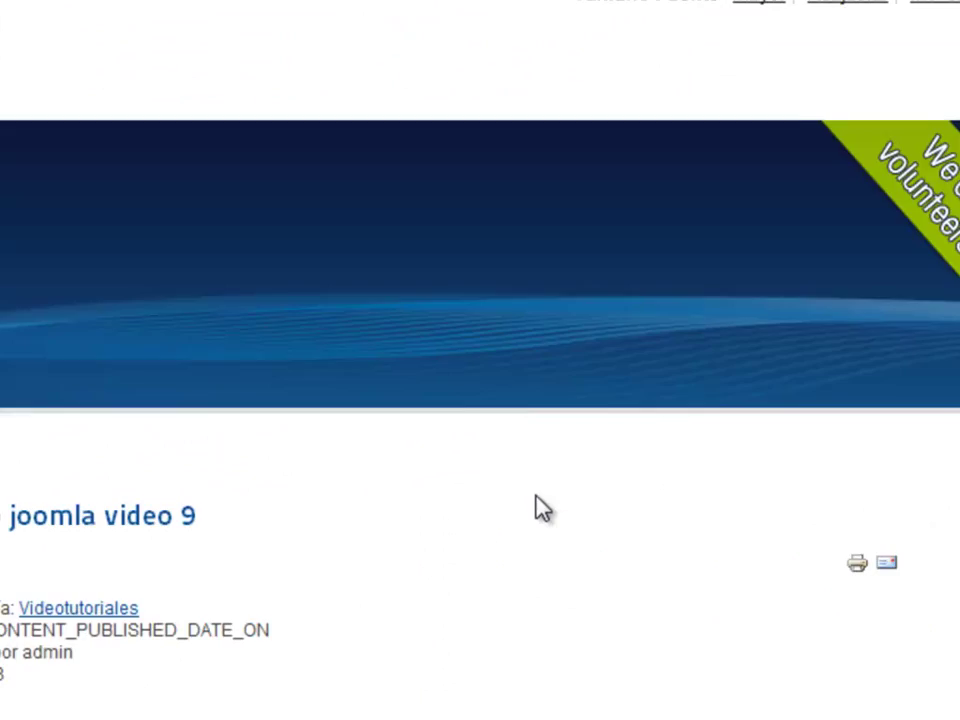
click(78, 636)
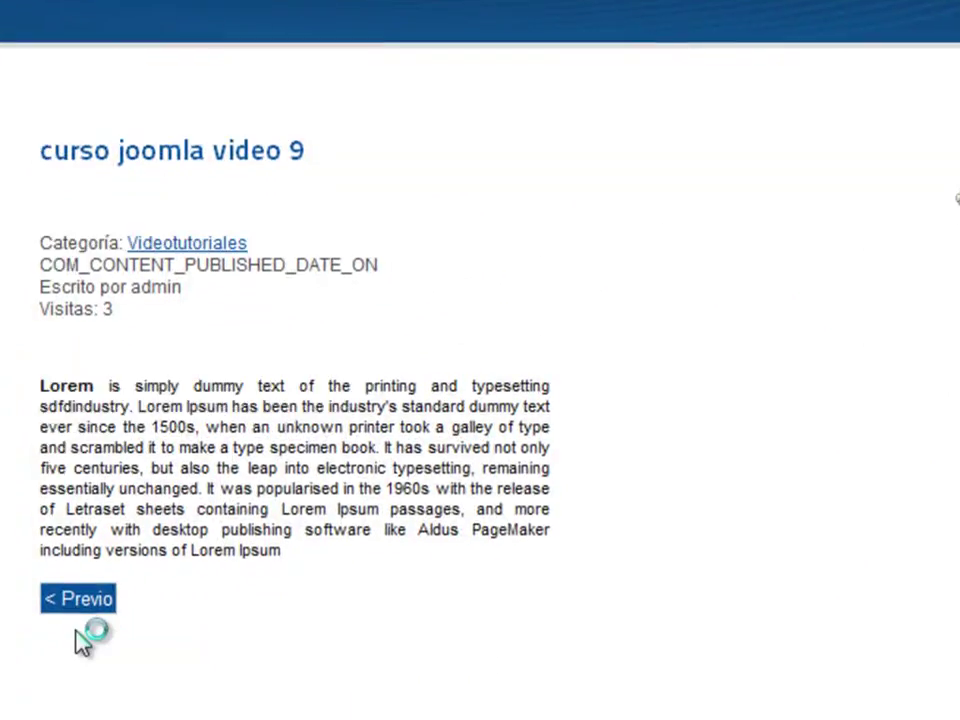
triple_click(154, 578)
scroll(158, 580, down, 3)
click(158, 580)
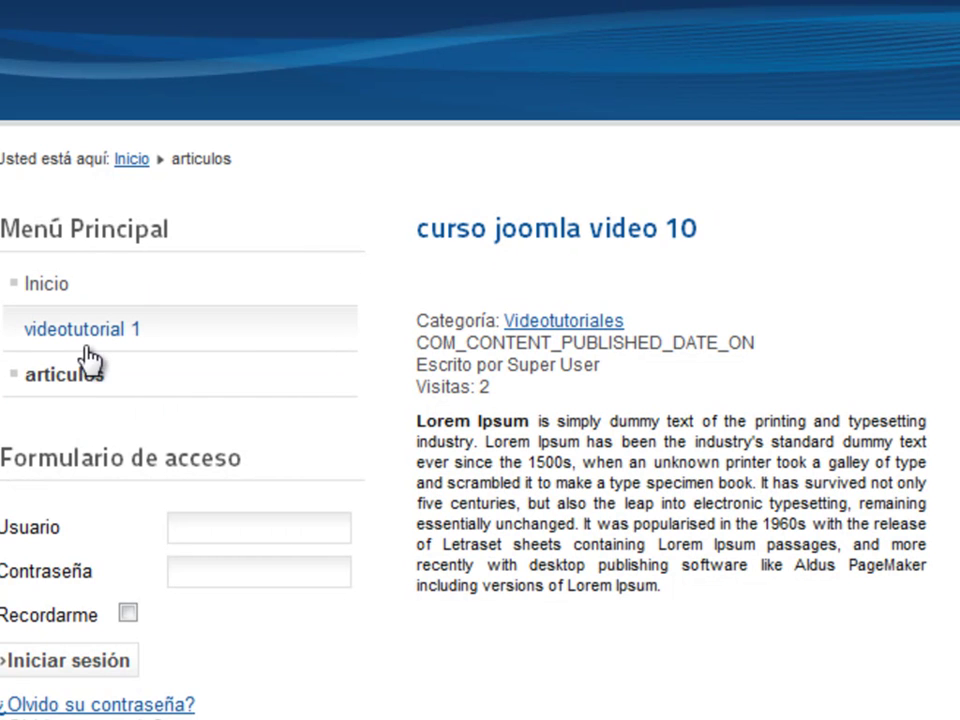
Visit Inicio, videotutorial 1 and articulos in turn from the site's main menu, finishing on videotutorial 1
click(56, 286)
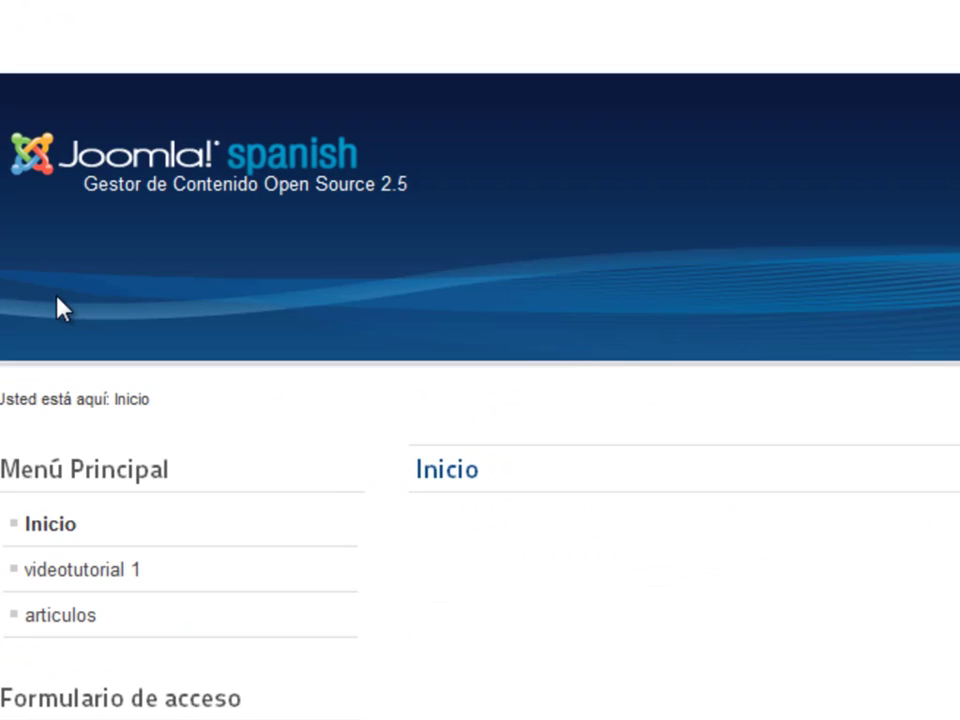
scroll(94, 471, down, 3)
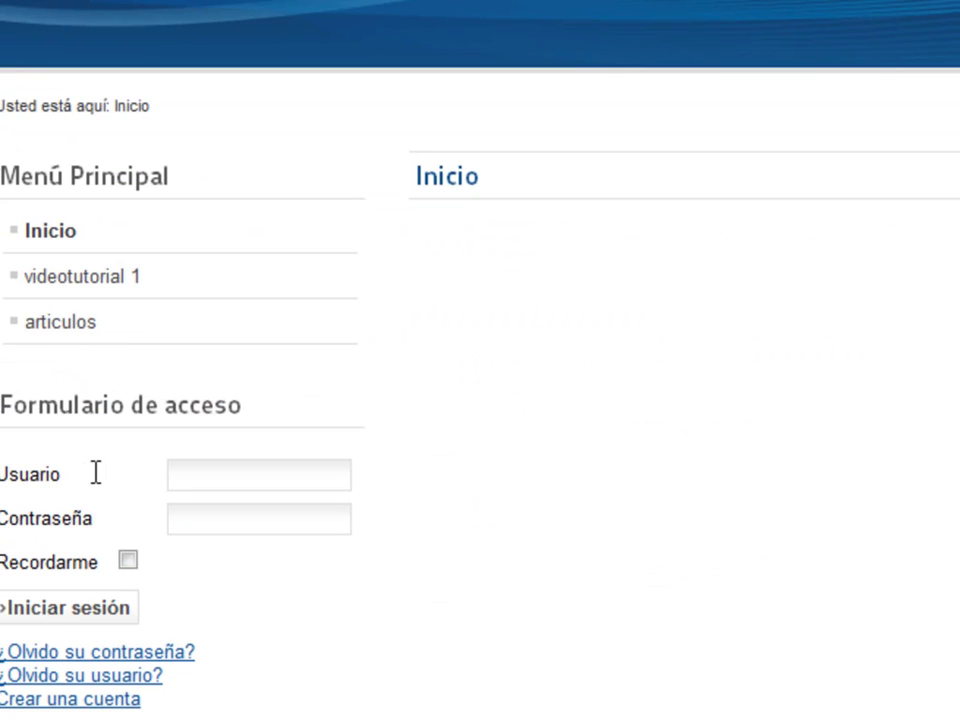
click(101, 296)
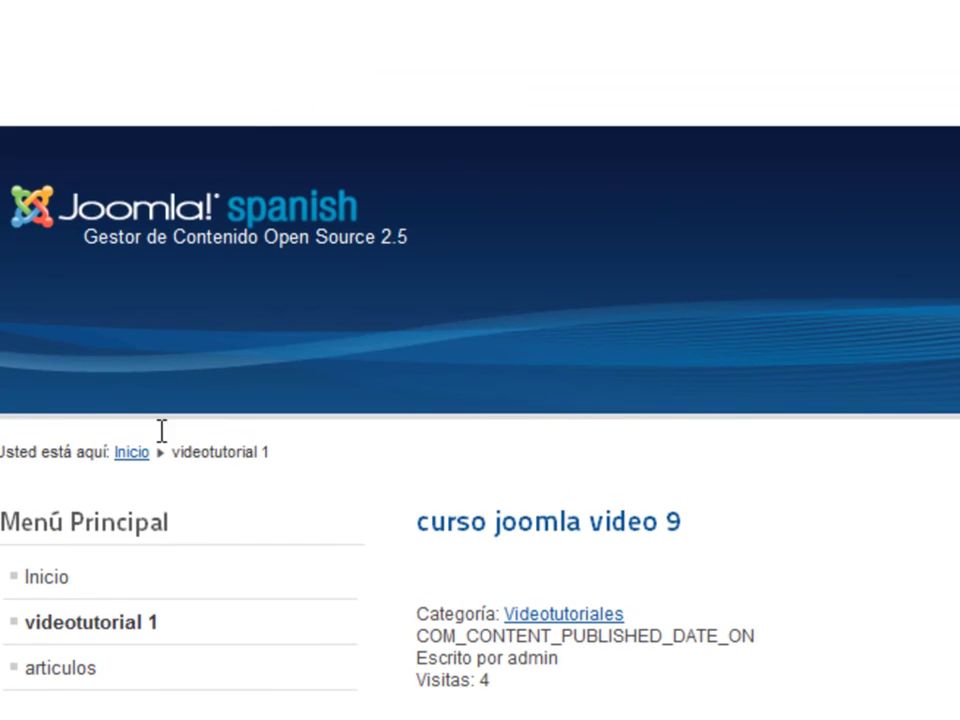
scroll(133, 403, down, 3)
click(65, 374)
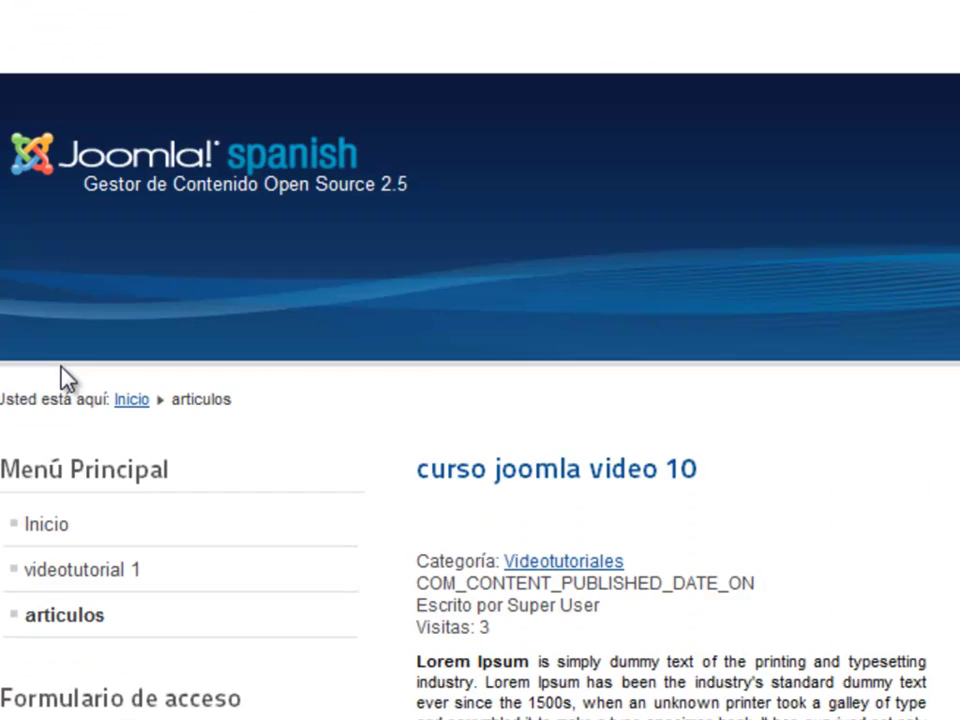
scroll(65, 378, down, 3)
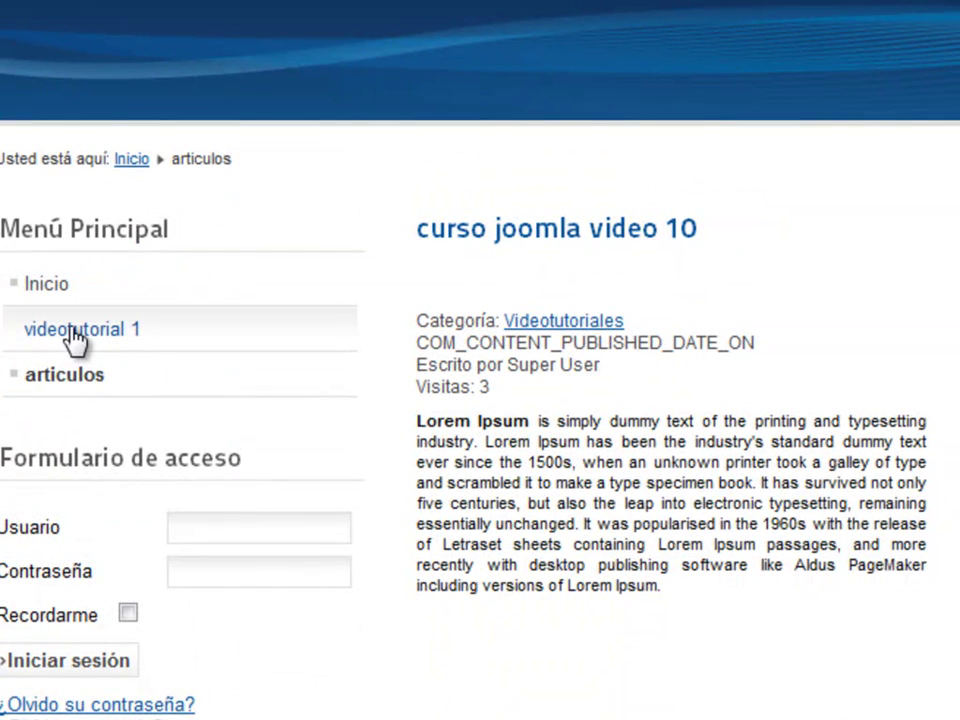
click(75, 340)
scroll(75, 340, down, 3)
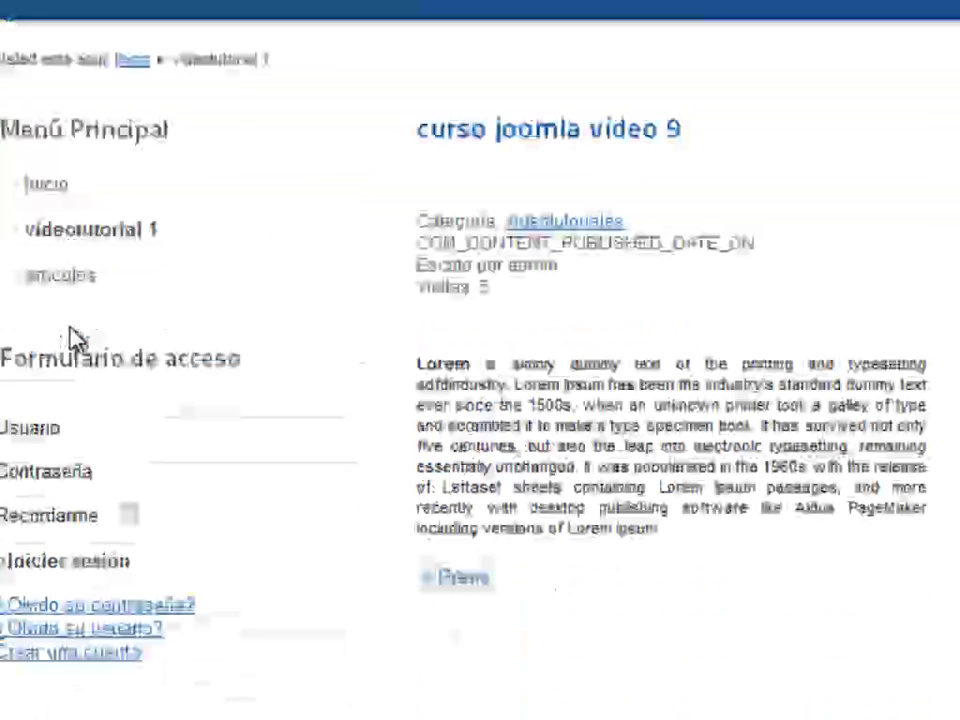